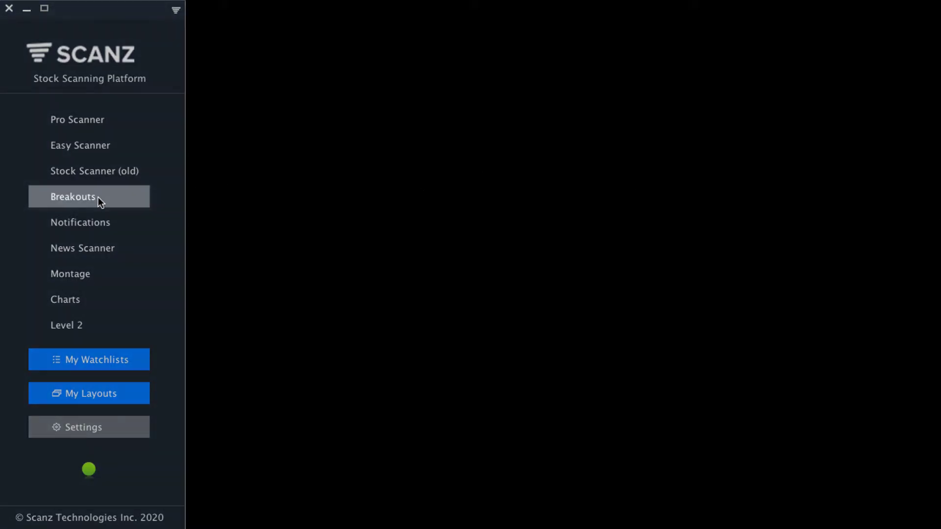
- In Breakouts, turn off 52-week new highs, turn on new lows, and turn off 20-day volume breakouts
left_click(98, 197)
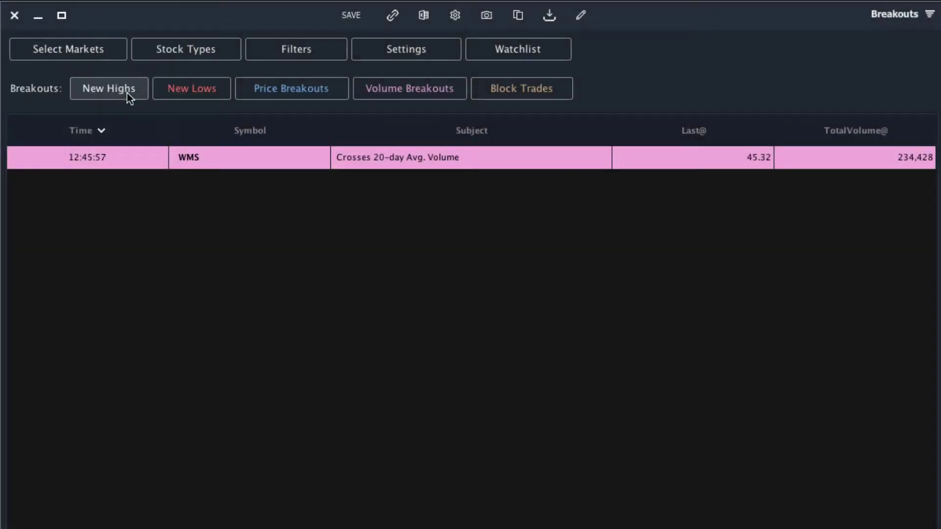
left_click(127, 92)
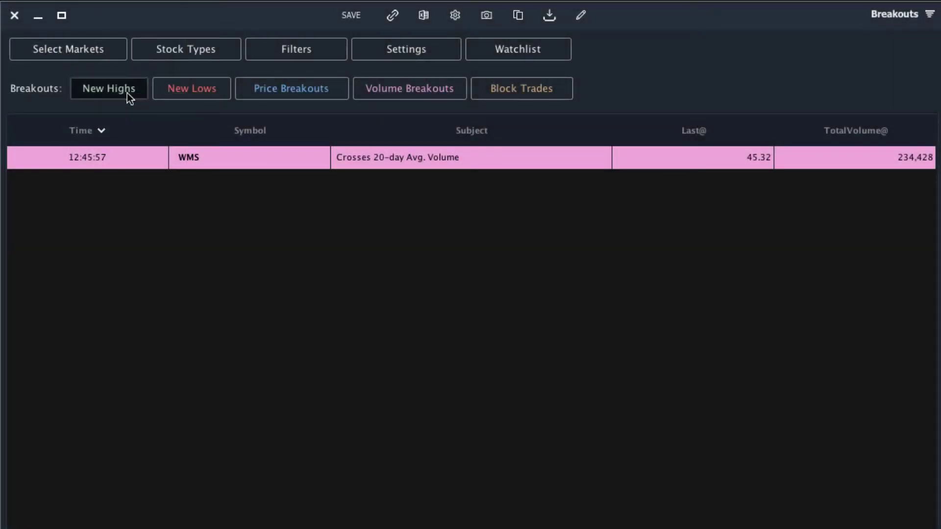
left_click(113, 223)
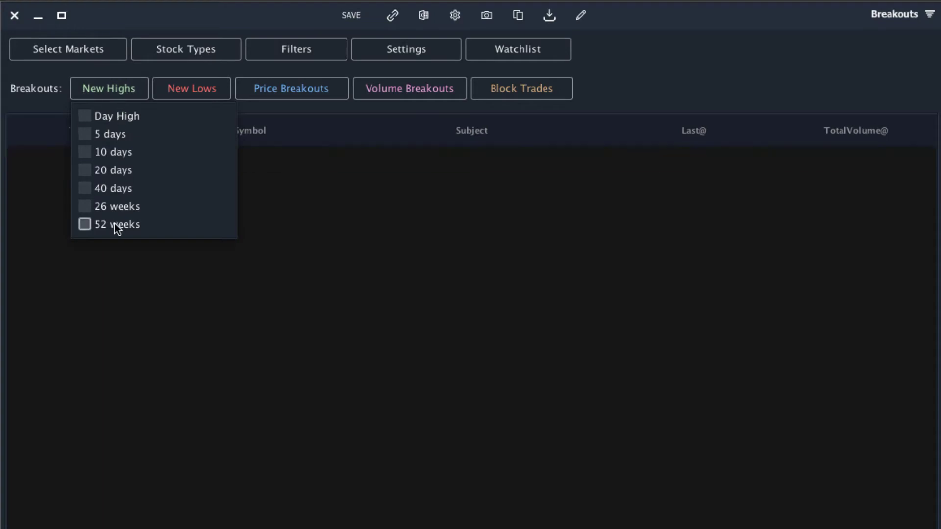
left_click(196, 90)
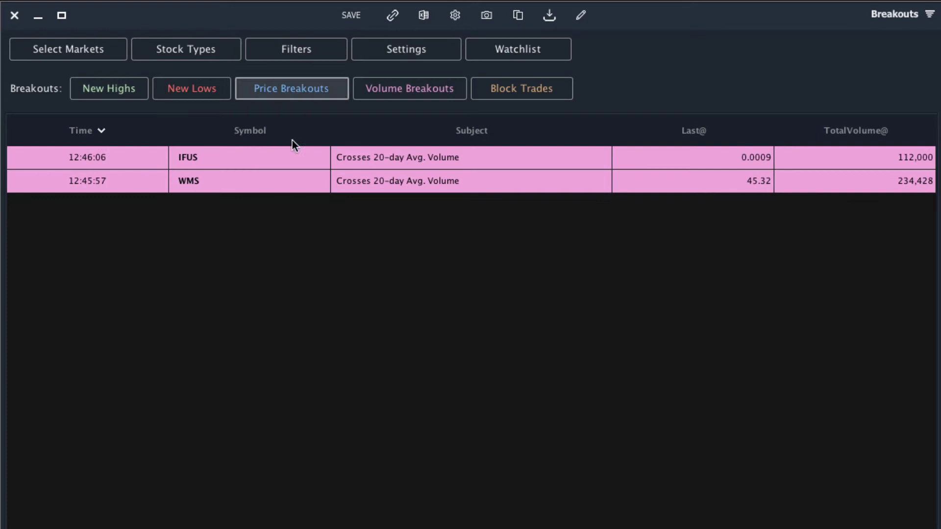
left_click(388, 187)
mouse_move(530, 93)
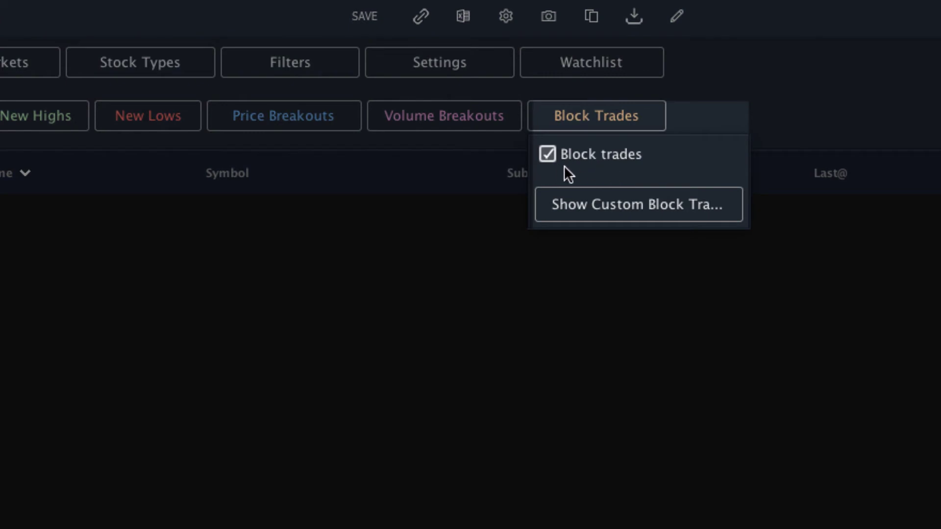
- Open the custom block trade settings and define a first block of 0–.10 at 200000 shares
left_click(588, 206)
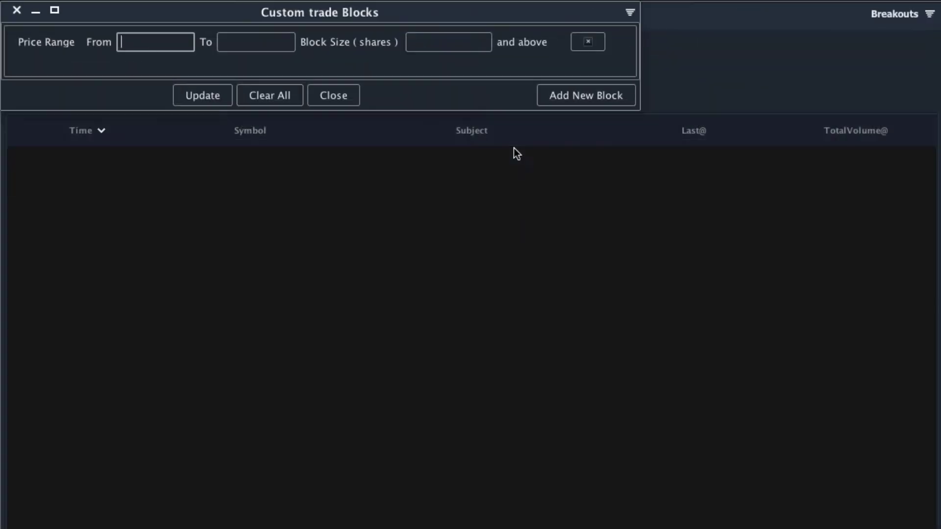
left_click_drag(436, 13, 552, 213)
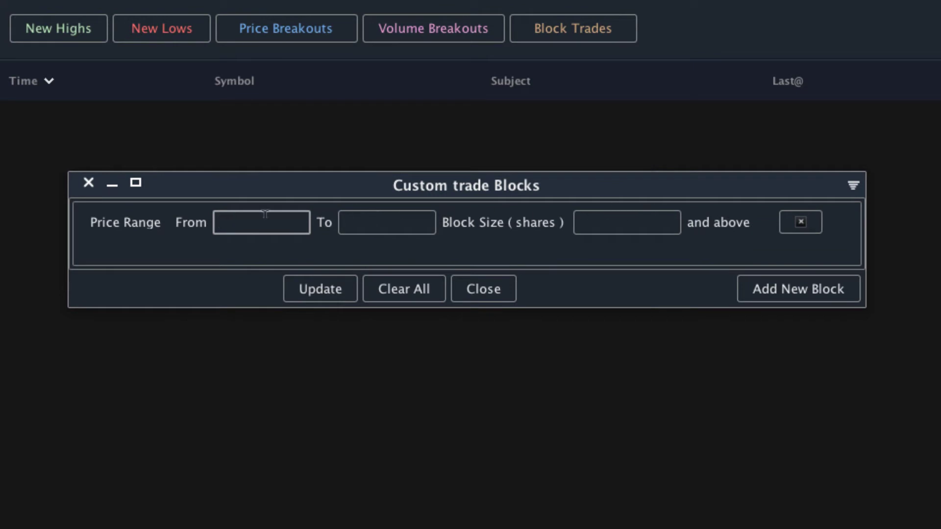
type("0")
key("Tab")
type(".0")
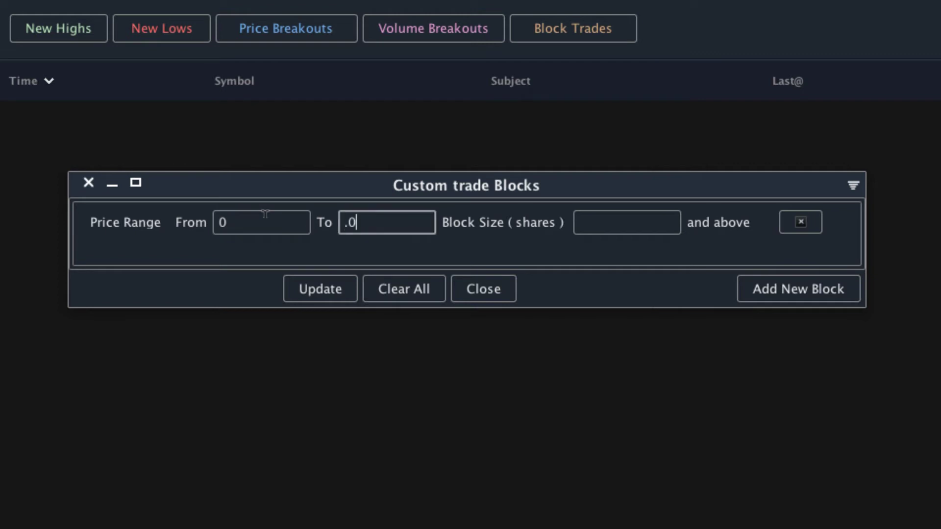
key("BackSpace")
type("10")
left_click(635, 224)
type("200")
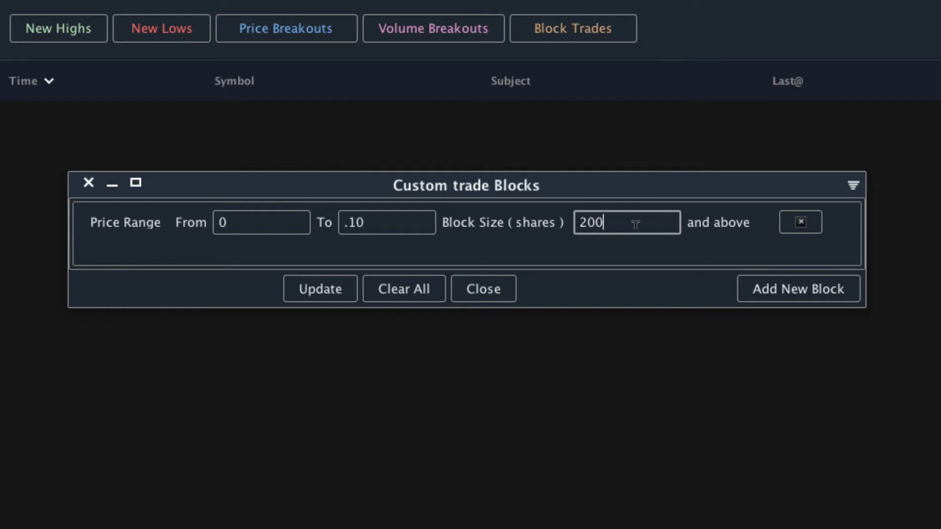
type("000")
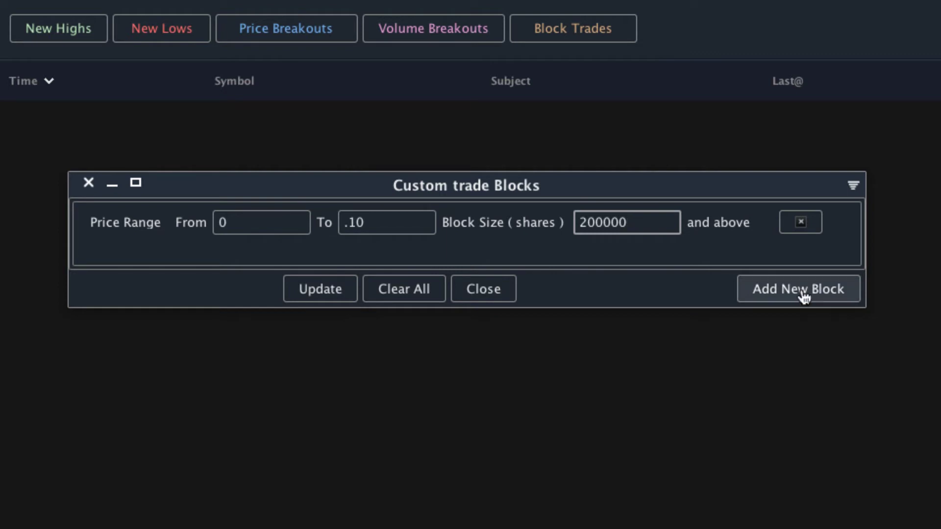
- Add a second custom block of 1–10 at 50000 shares
left_click(803, 294)
left_click(268, 287)
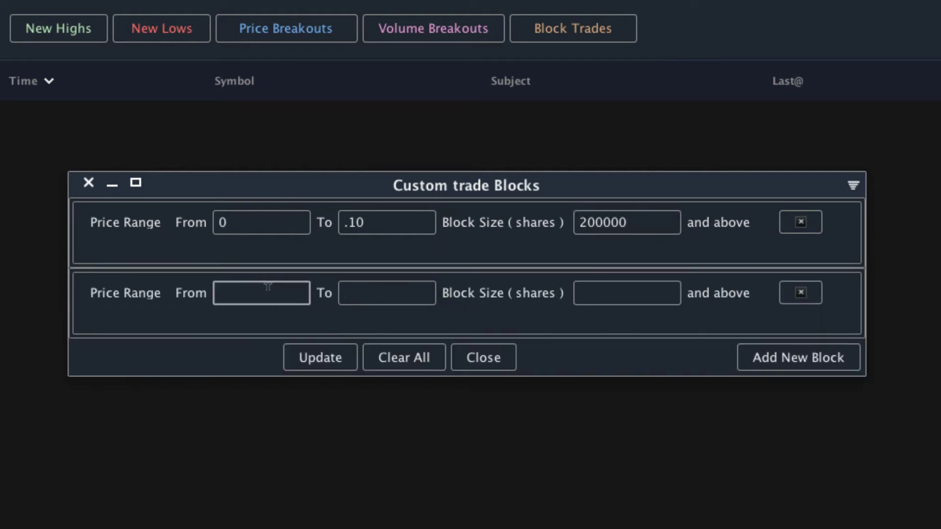
type("1")
key("Tab")
type("10")
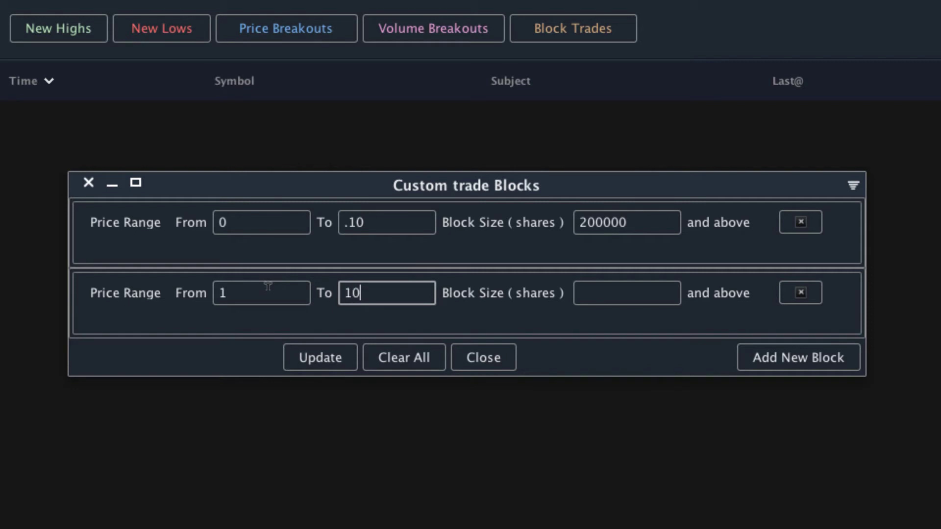
left_click(624, 294)
type("5")
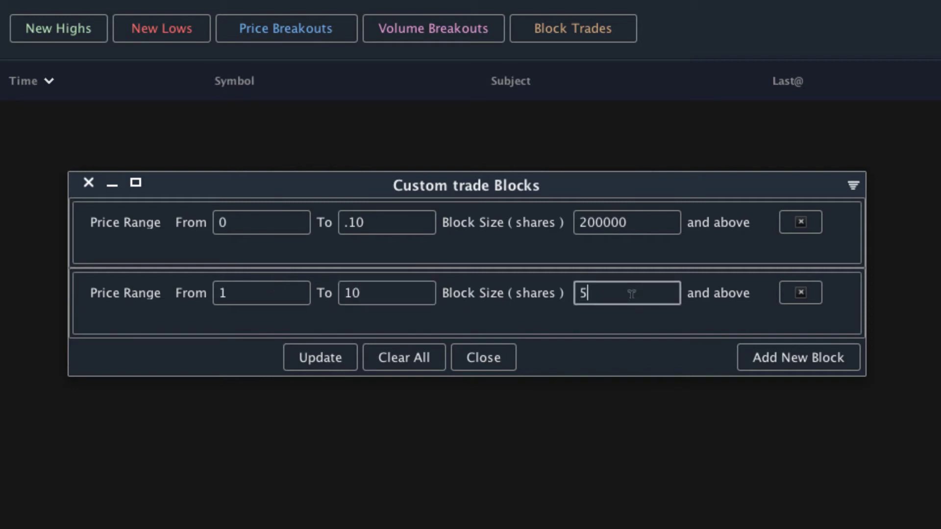
type("0000")
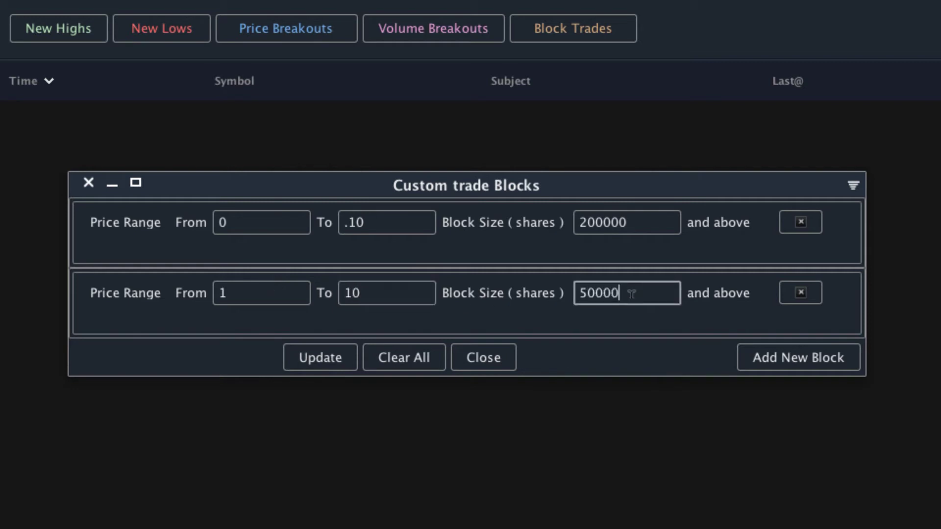
- Add a third custom block of 100–1000 at 10000 shares
left_click(787, 356)
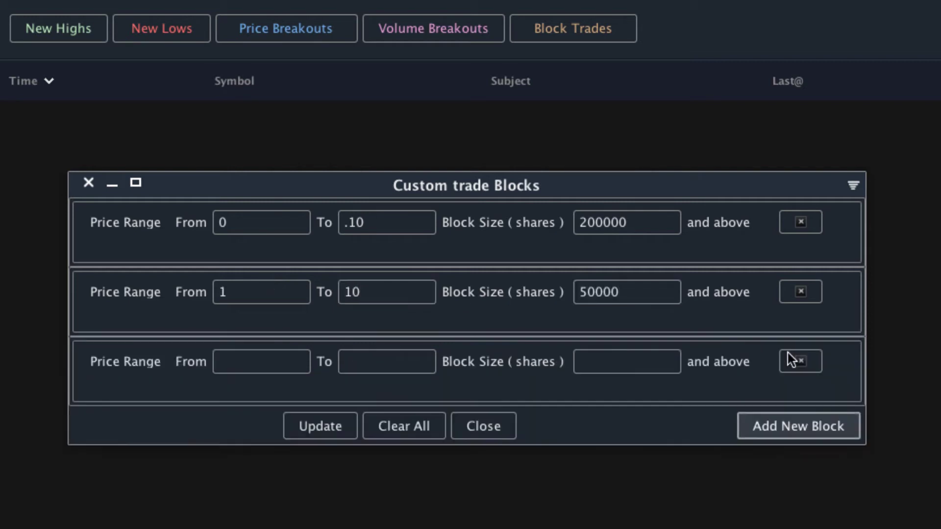
left_click(273, 355)
type("1")
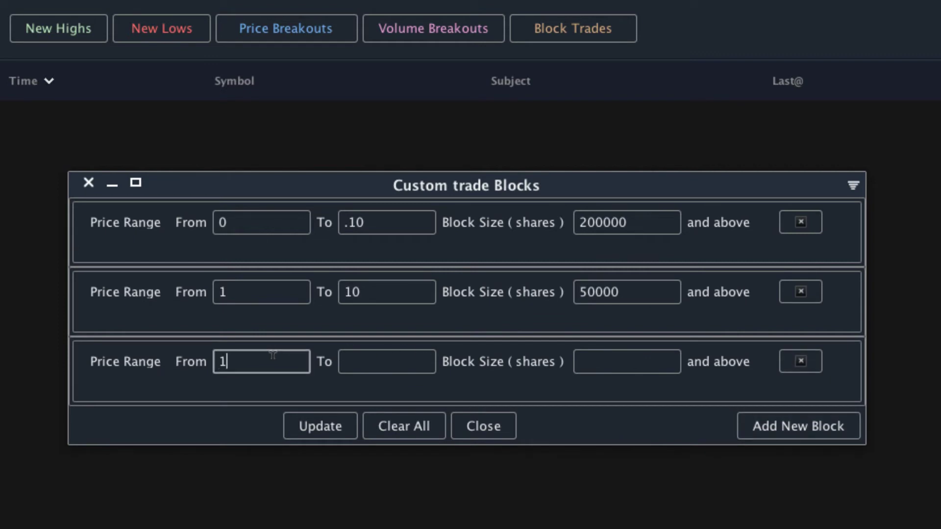
type("00")
key("Tab")
type("1000")
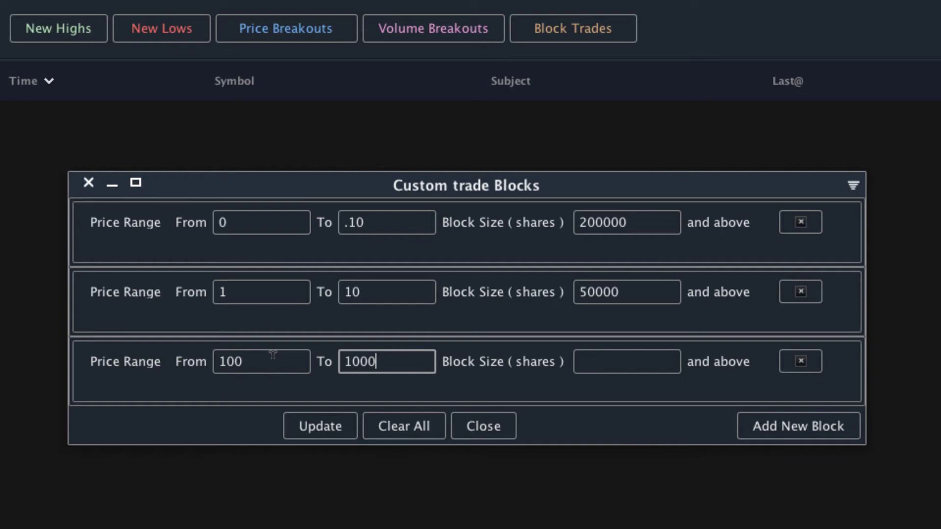
left_click(625, 360)
type("10")
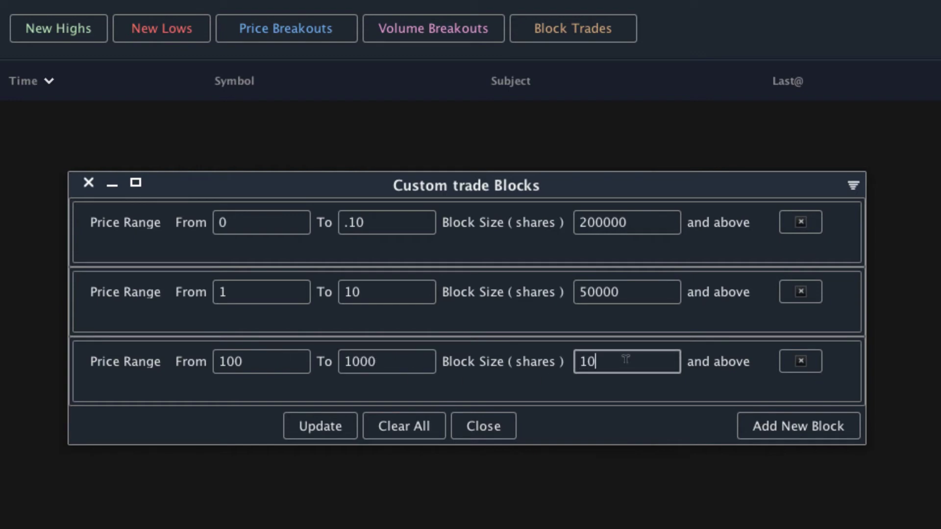
type("000")
- Apply the custom blocks and close the dialog so block trade alerts stream in
left_click(321, 427)
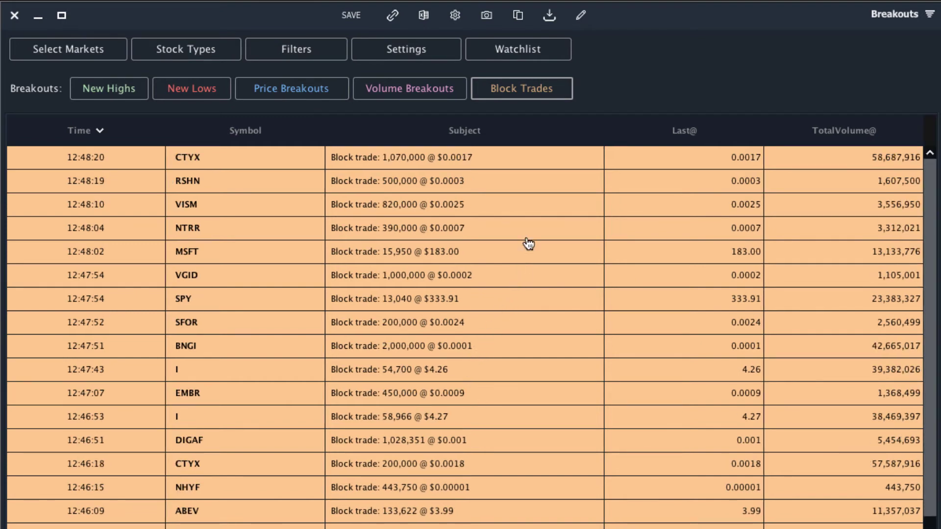
- Reopen the Custom trade Blocks settings from the Block Trades dropdown and select the first From value
left_click(531, 93)
left_click(542, 153)
double_click(166, 51)
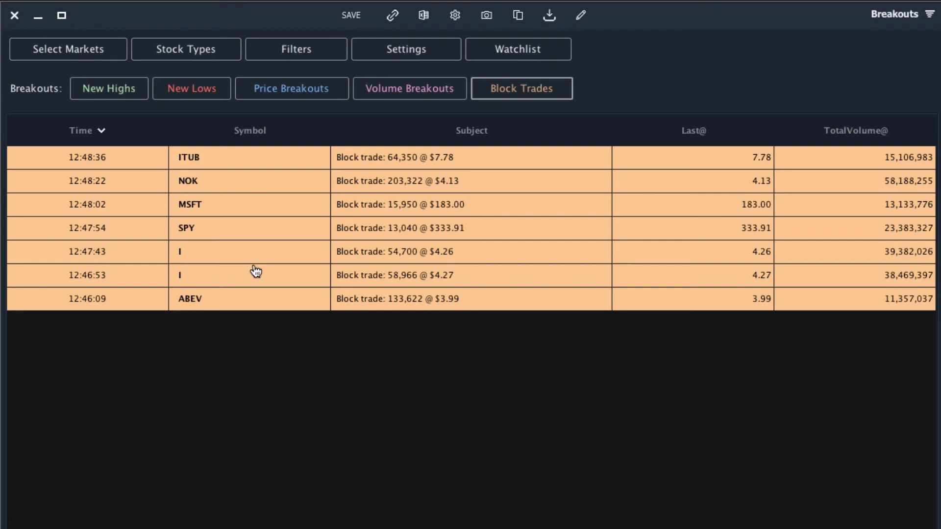
- Close Breakouts and open a Level 2 window loaded with live TSLA quotes
left_click(14, 16)
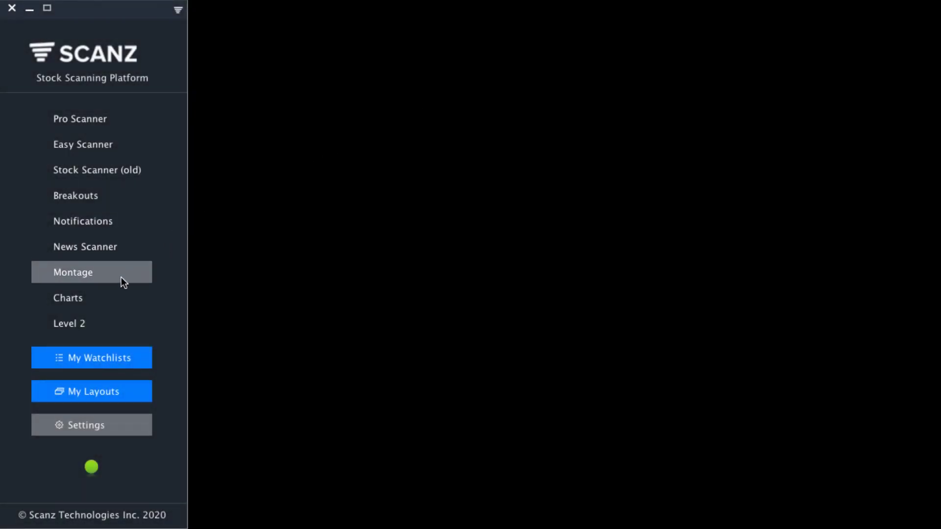
left_click(92, 320)
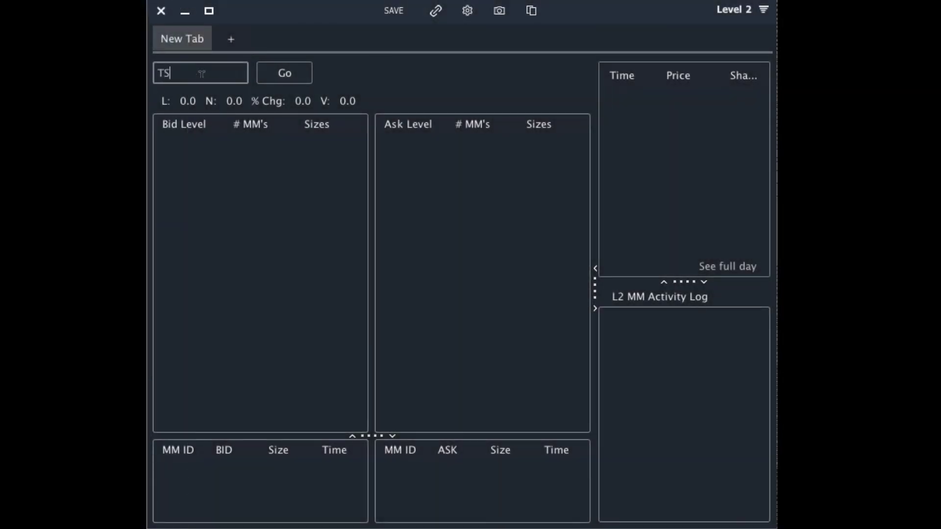
left_click(288, 73)
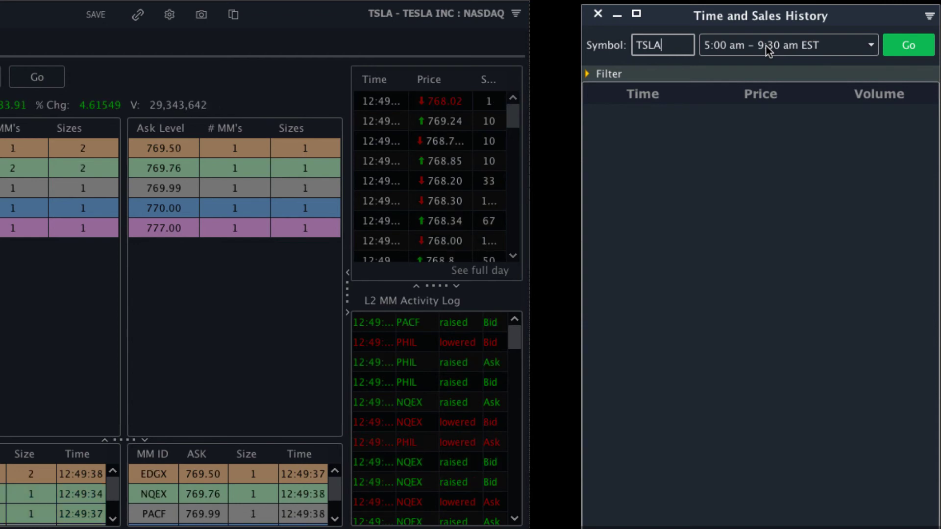
- Load TSLA trades for the 9:30 am – 10:00 am EST period and scroll through them
left_click(768, 49)
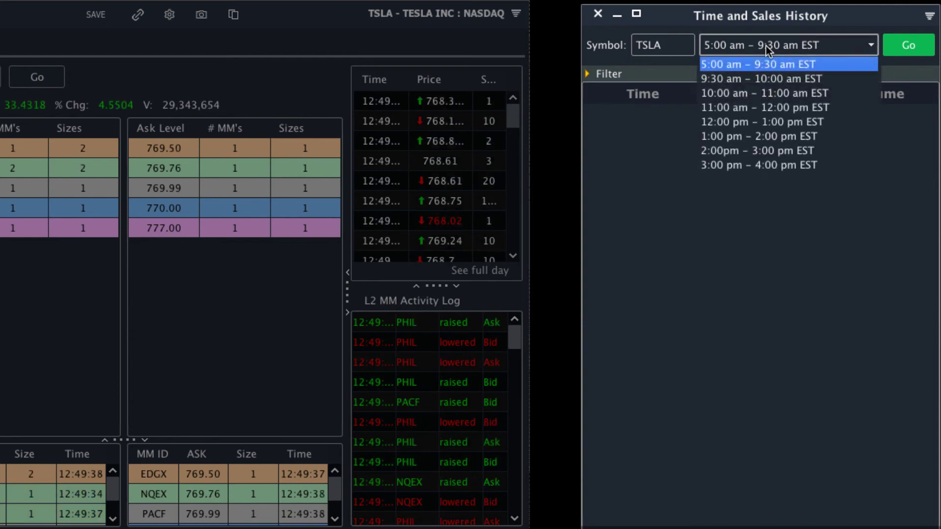
left_click(813, 79)
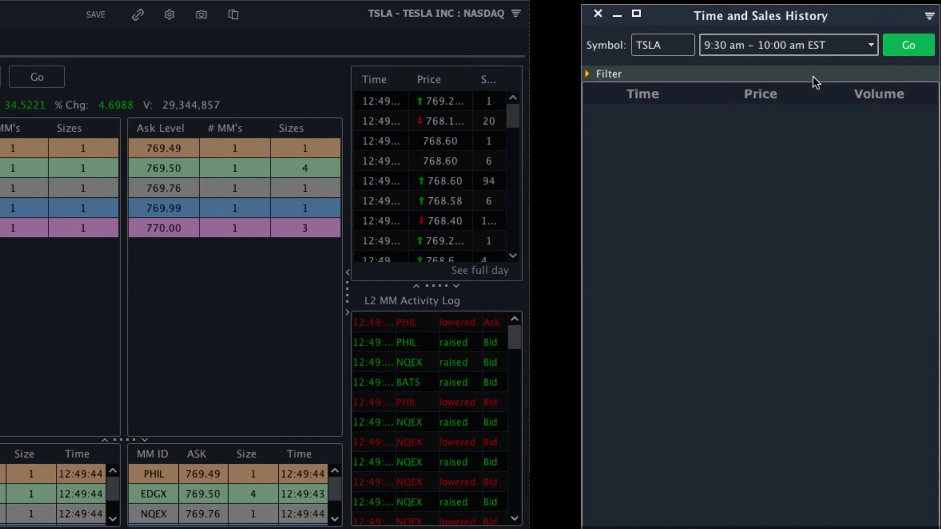
left_click(908, 49)
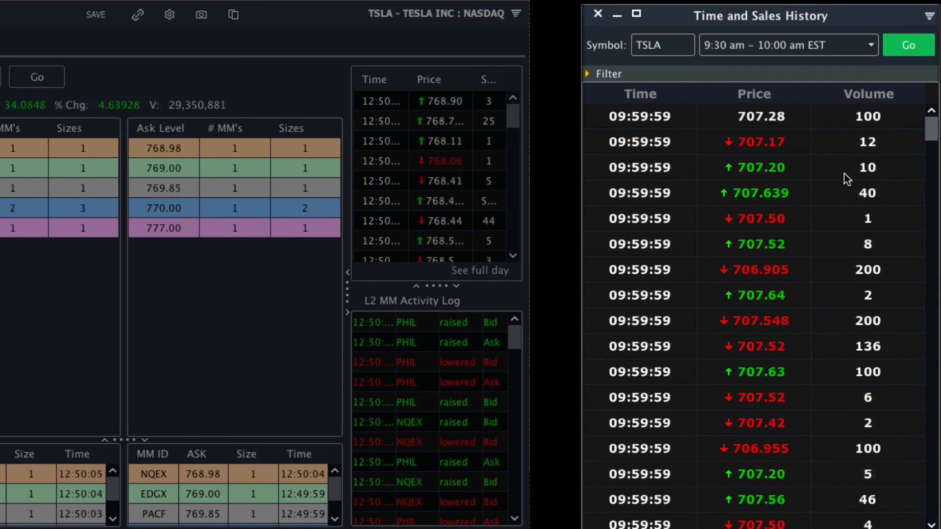
scroll(740, 250, "down", 6)
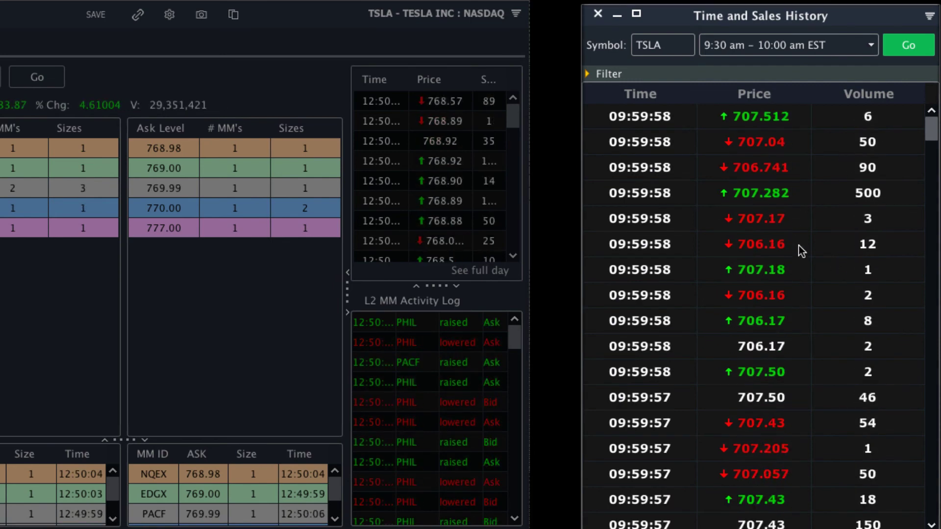
- Filter TSLA Time and Sales to trades of at least 1000 shares
left_click(589, 75)
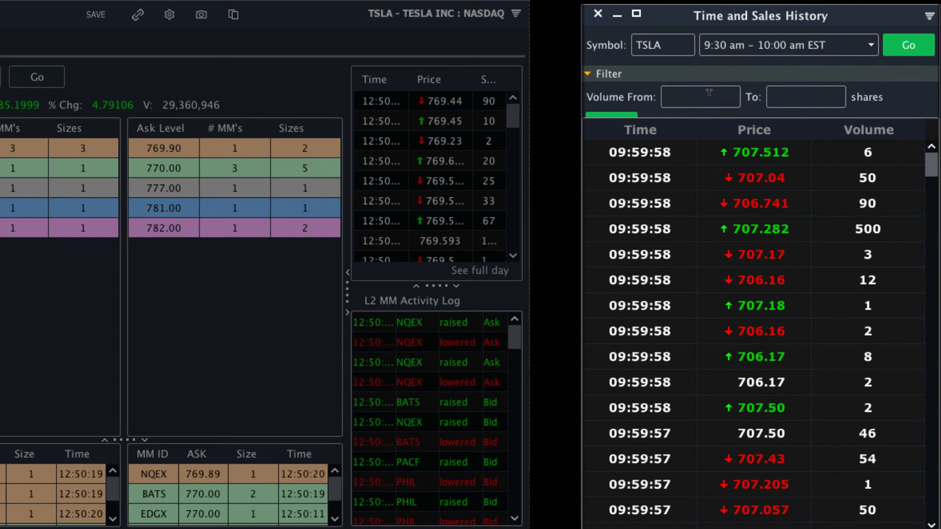
left_click(708, 93)
type("1000")
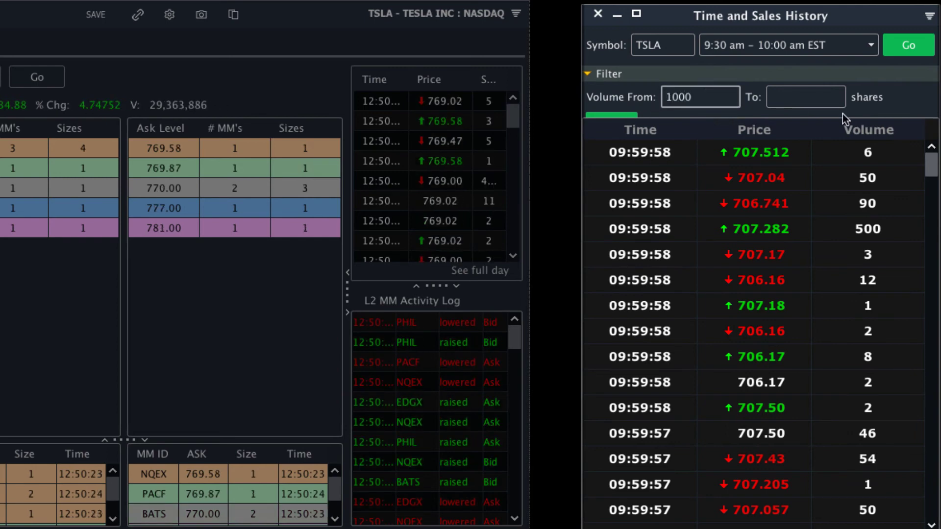
left_click_drag(936, 133, 940, 133)
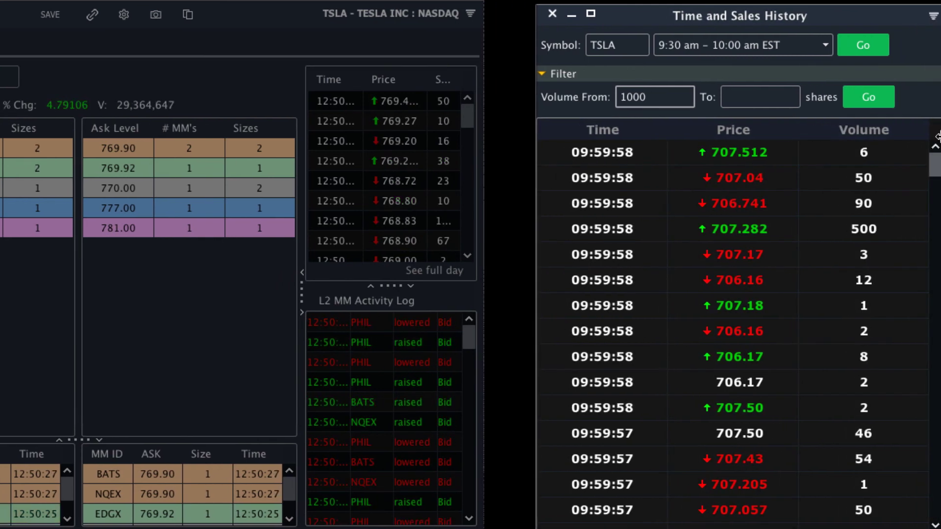
left_click(873, 100)
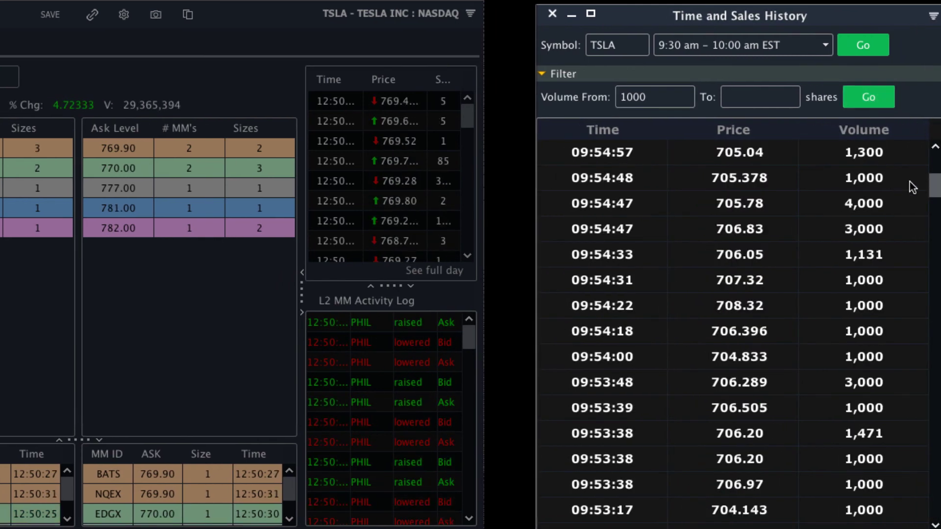
left_click_drag(935, 187, 935, 253)
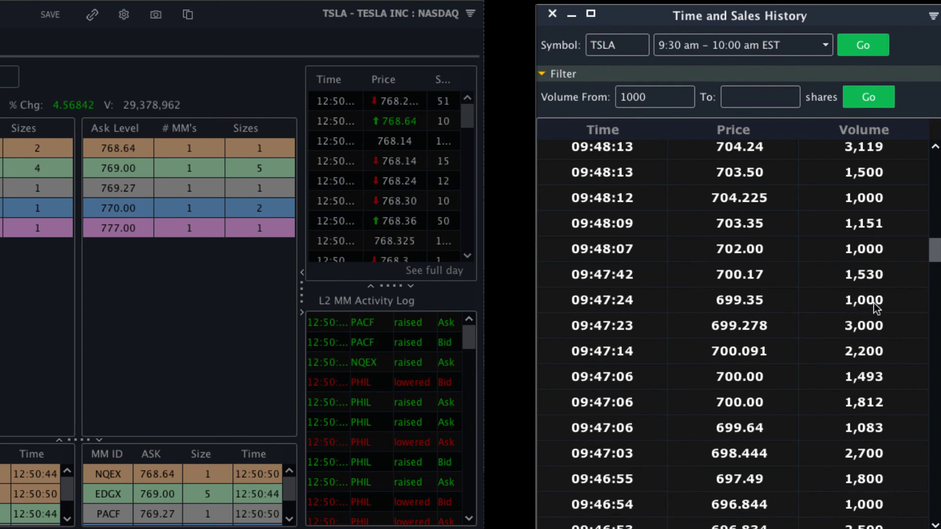
- Raise the minimum trade volume filter to 10000 shares
double_click(661, 91)
key("BackSpace")
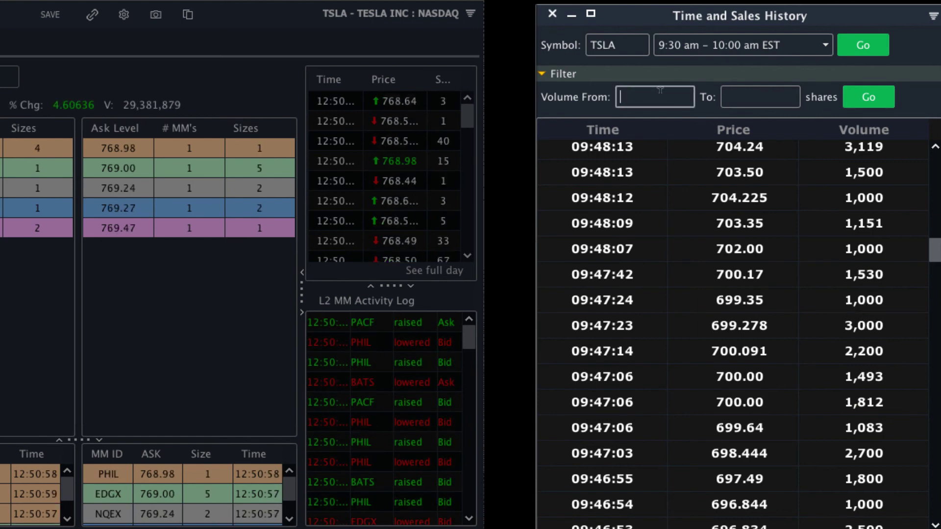
type("10000")
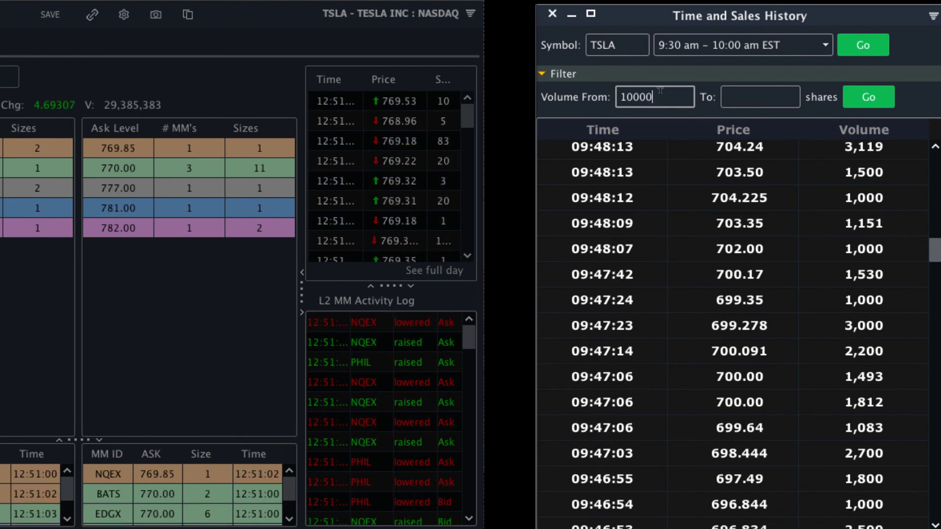
left_click(869, 100)
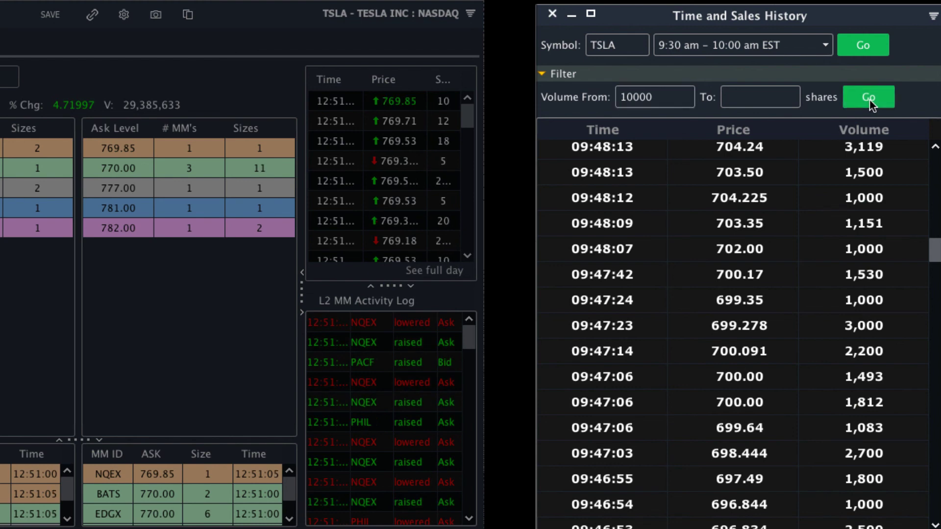